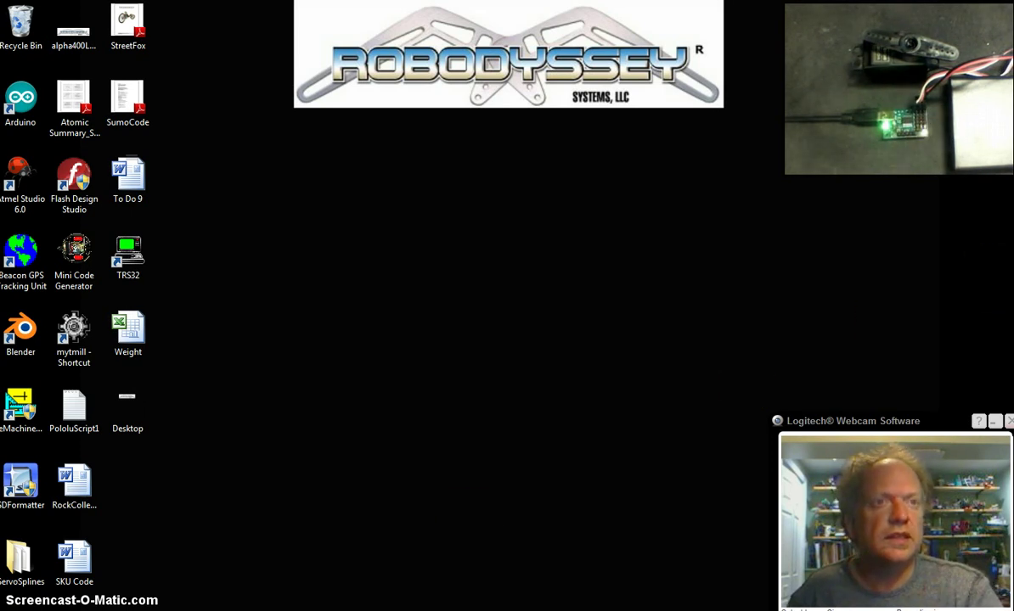
Restore and widen the Chrome window, then download the Maestro Windows drivers and software zip
key("alt+Tab")
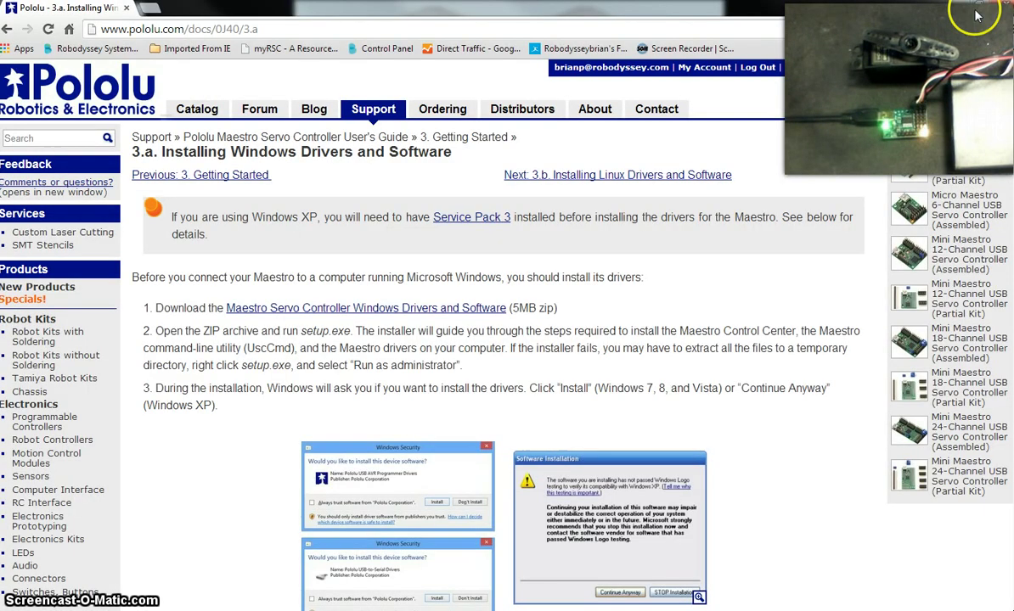
left_click(977, 15)
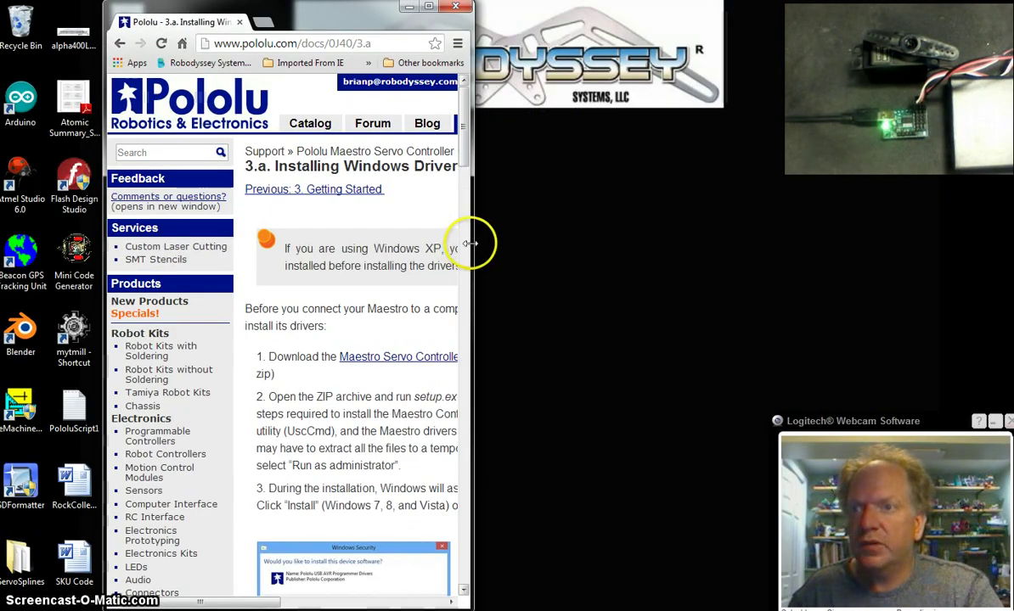
left_click_drag(476, 245, 756, 251)
left_click_drag(103, 248, 10, 252)
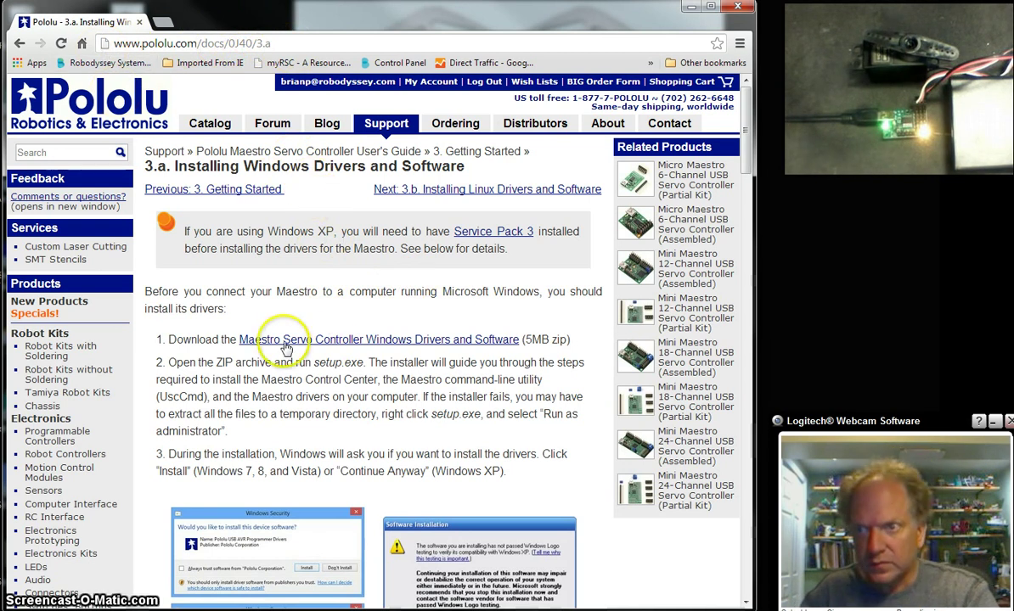
left_click(340, 342)
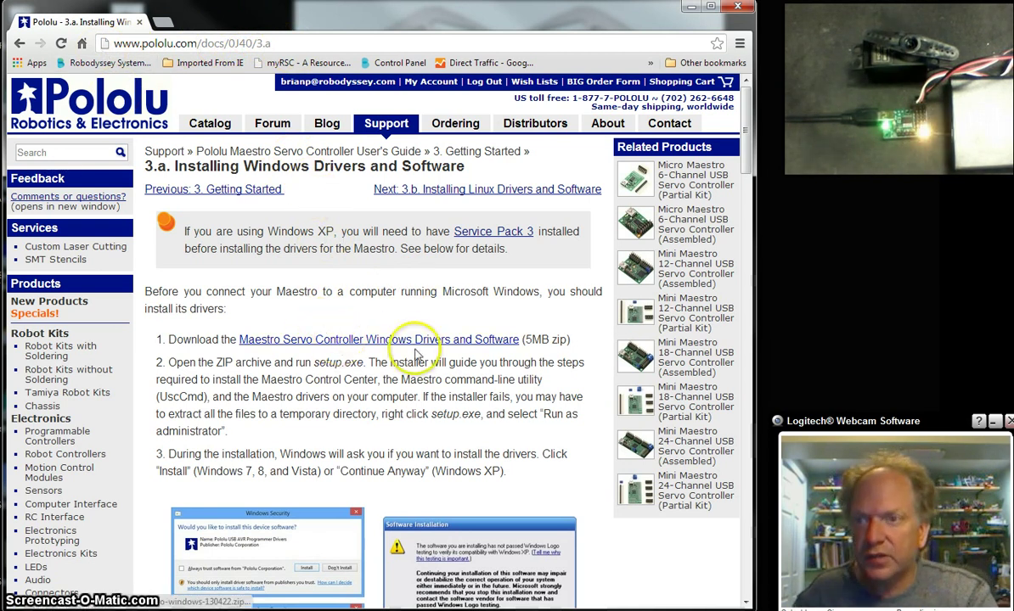
left_click_drag(746, 154, 763, 209)
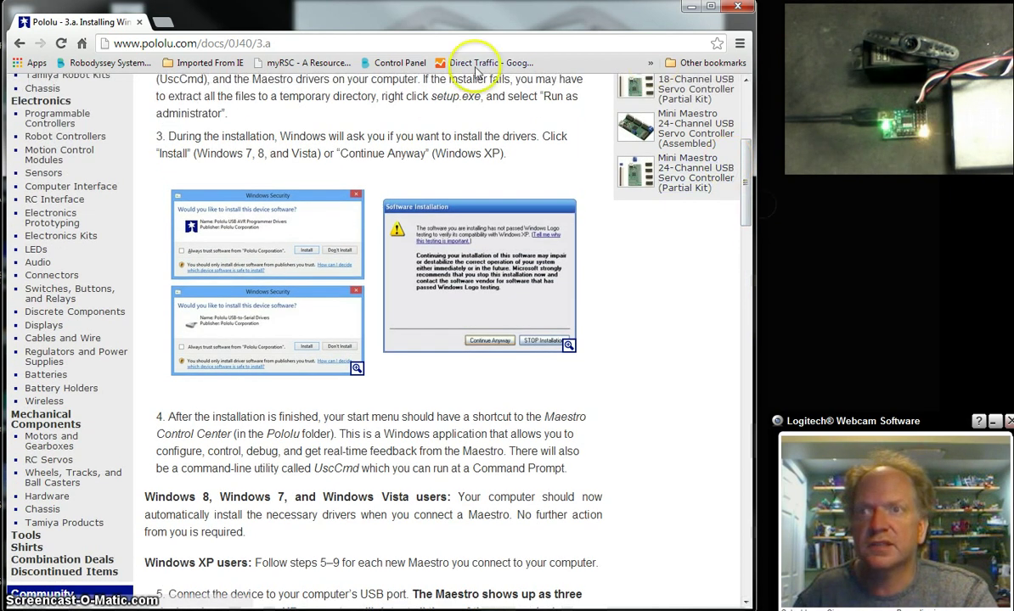
Close the Chrome window to return to the Windows desktop
left_click(739, 7)
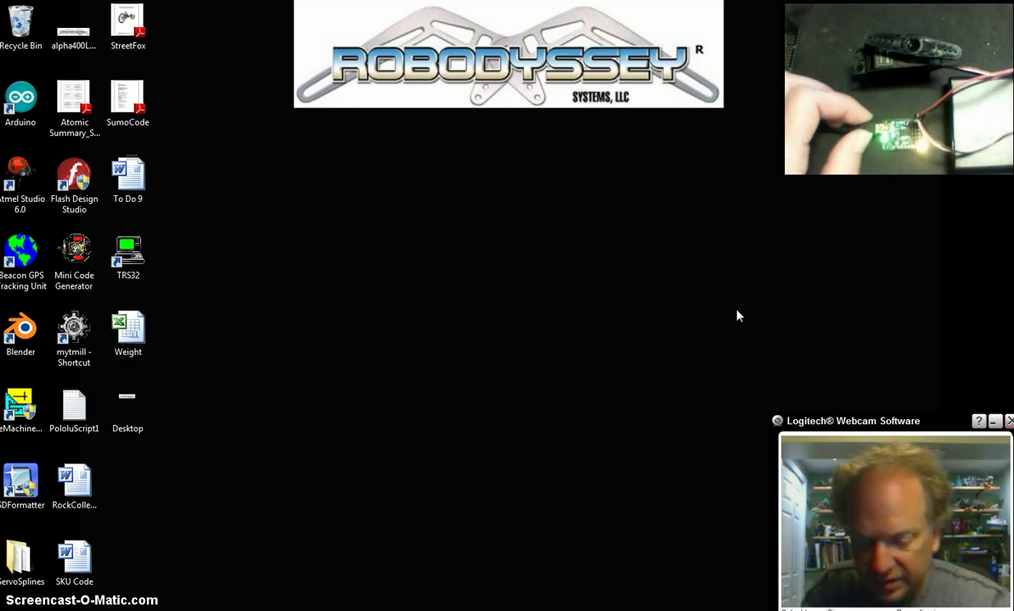
Launch Maestro Control Center from Start > All Programs > Pololu and reposition its window
left_click(729, 315)
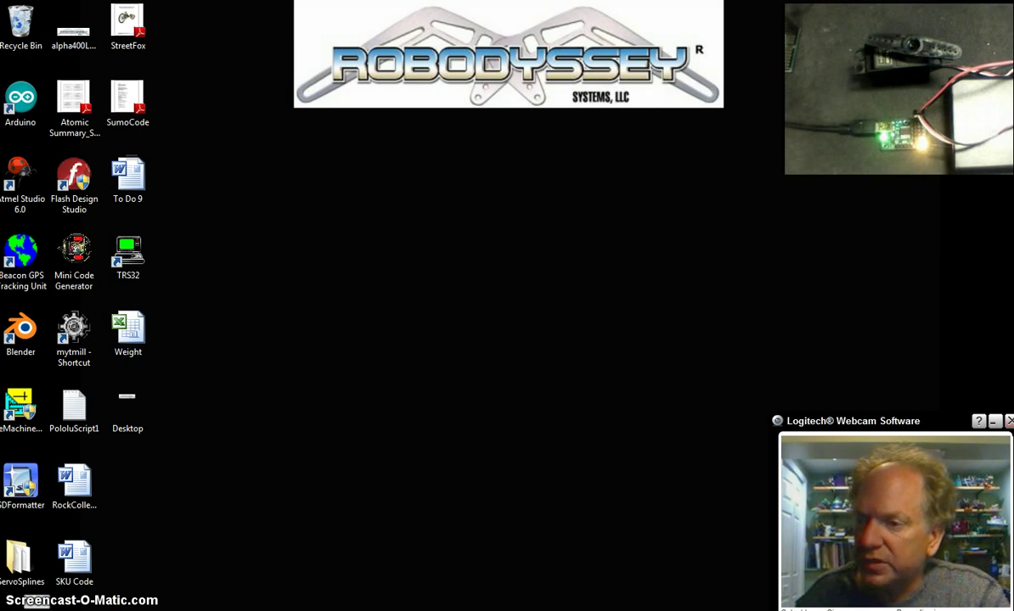
key("super")
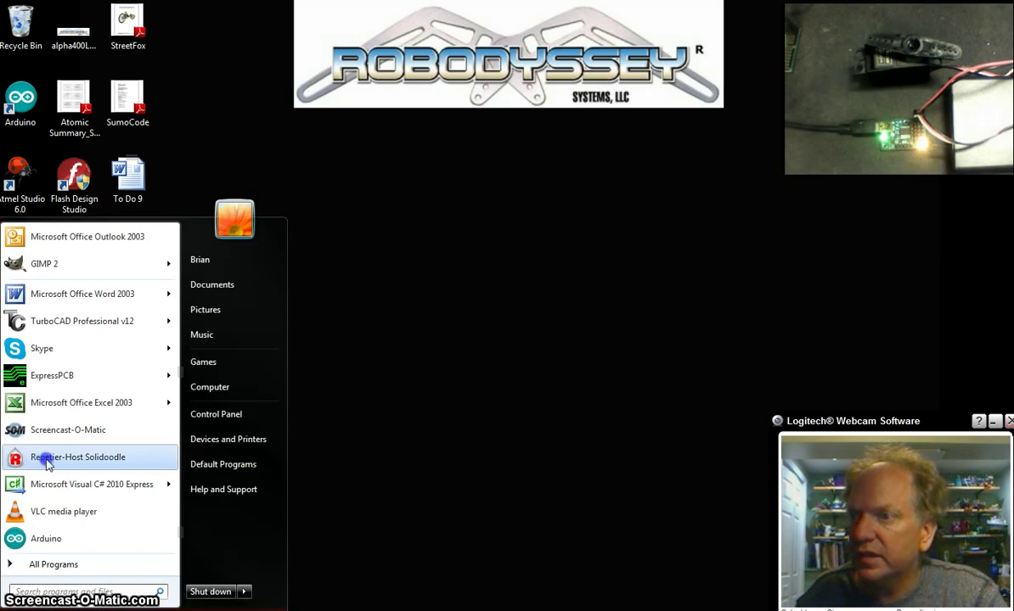
left_click(67, 566)
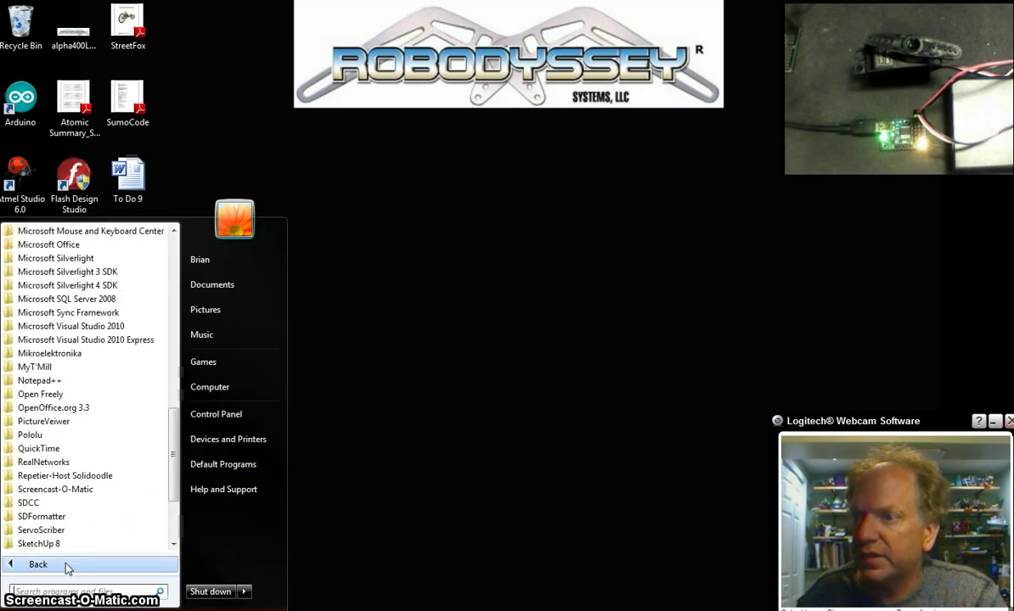
left_click(47, 435)
left_click(49, 448)
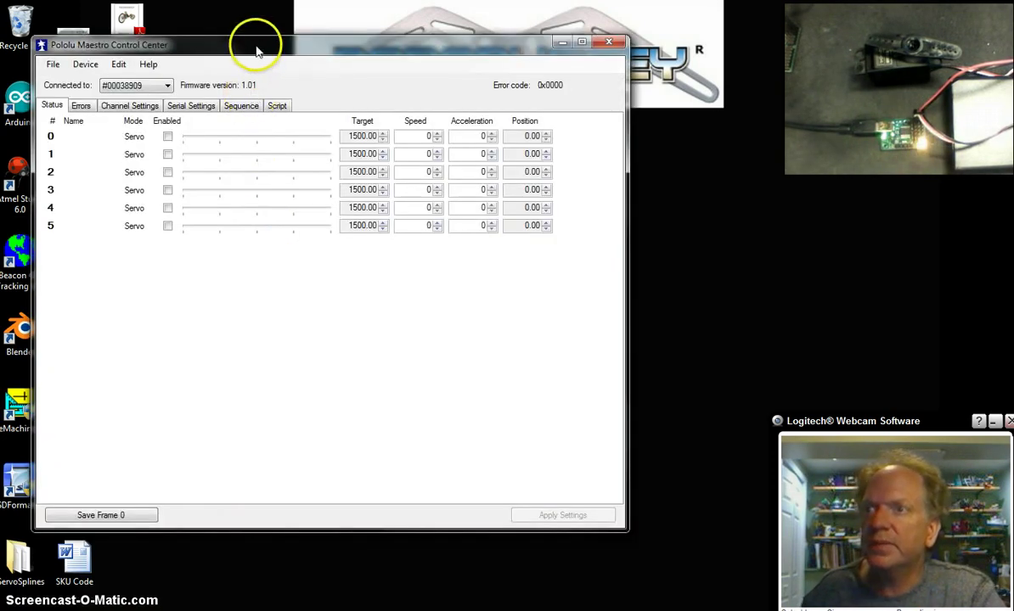
left_click_drag(256, 51, 349, 113)
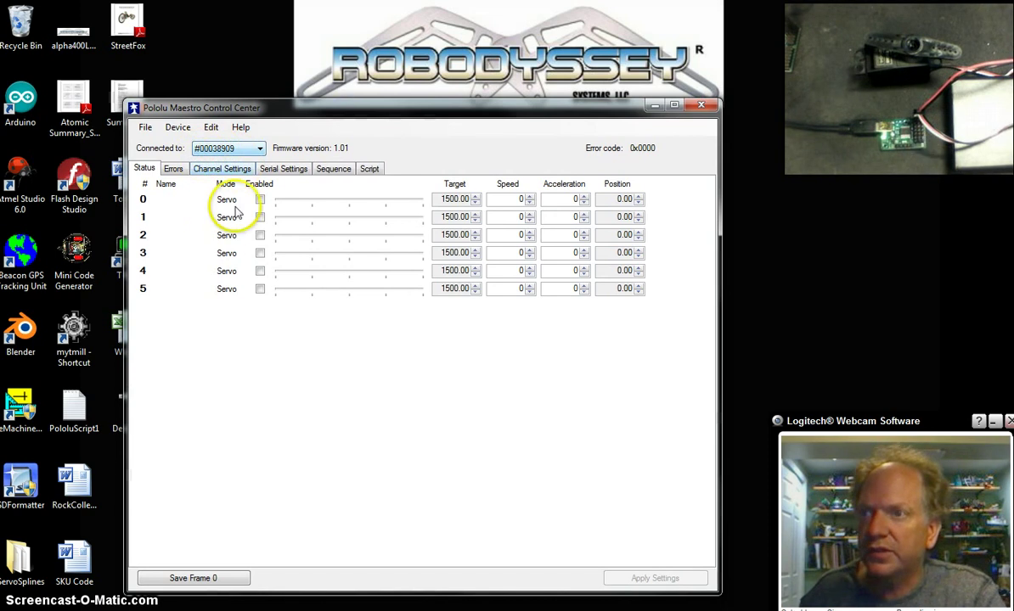
left_click_drag(297, 117, 318, 129)
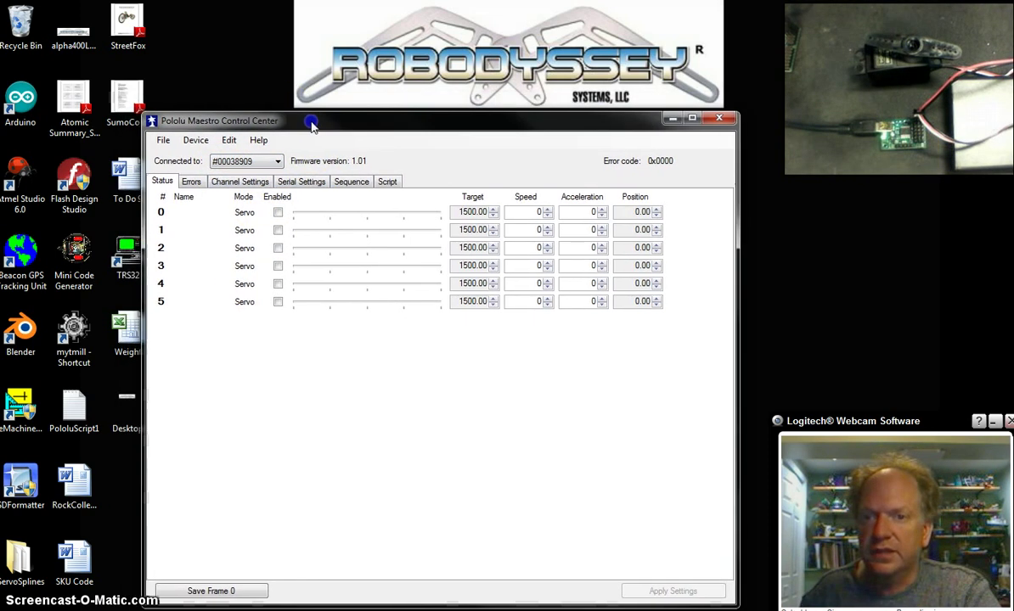
left_click(315, 297)
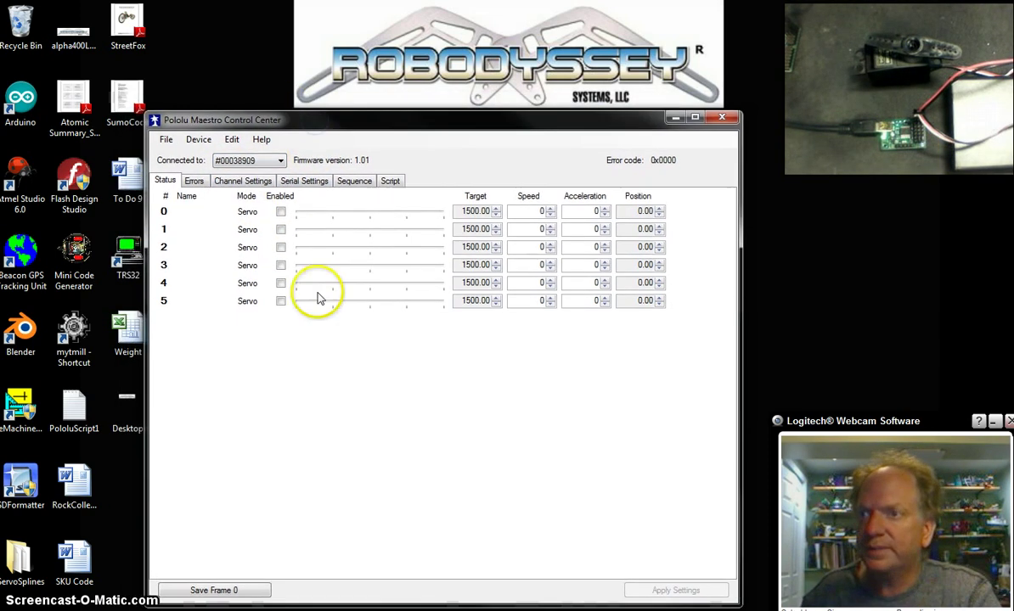
Enable channel 0, accept UART at fixed 9600 baud, and review the Serial Settings
left_click(283, 212)
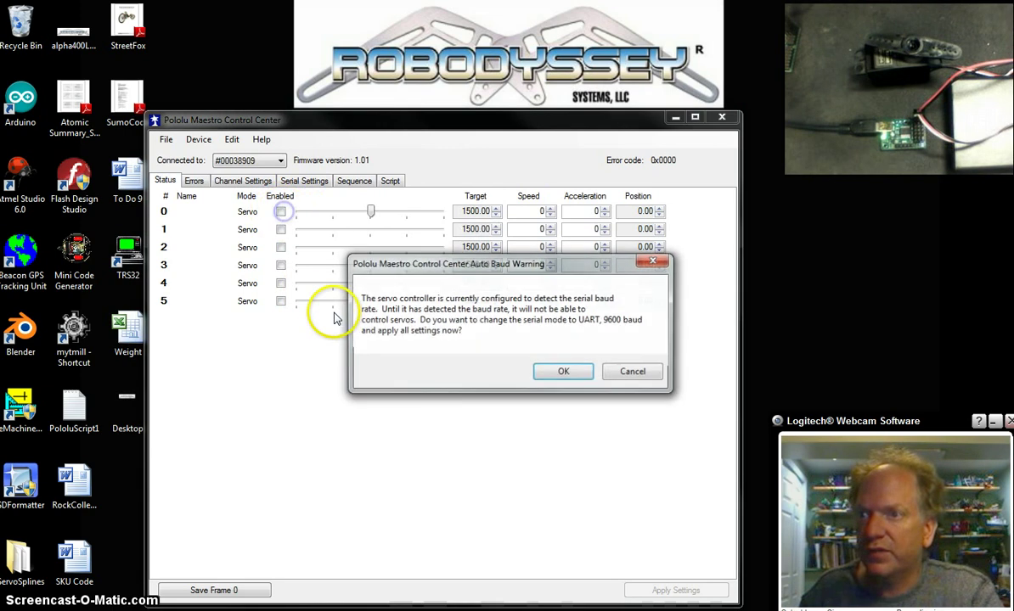
left_click_drag(528, 272, 466, 344)
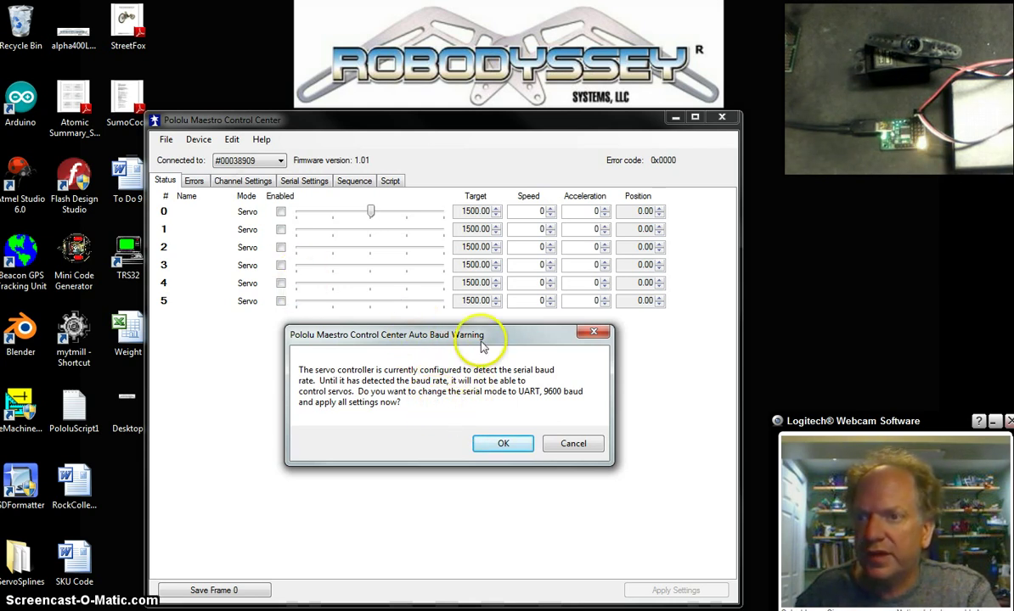
left_click(507, 445)
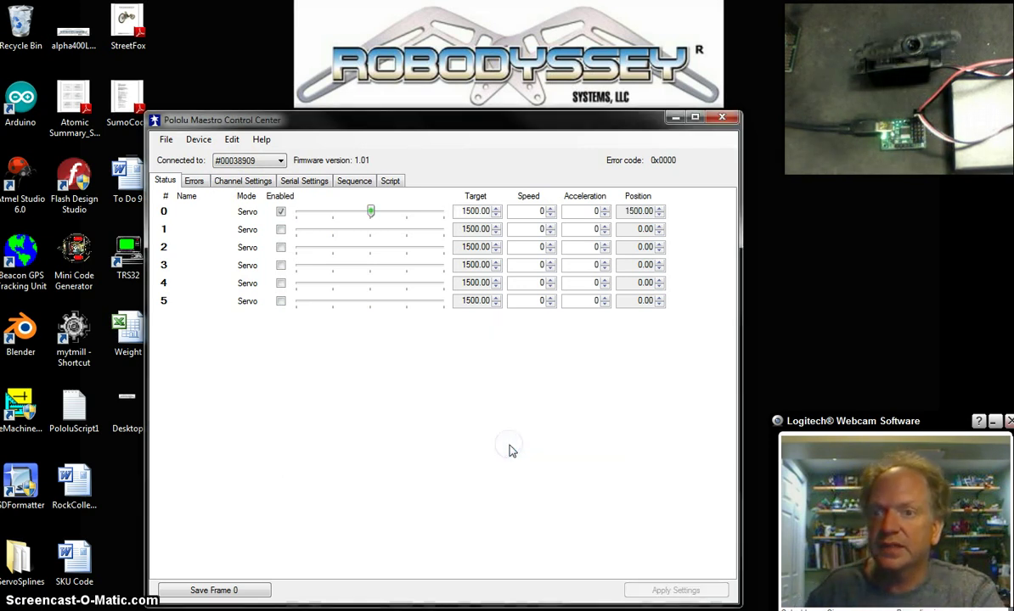
left_click(299, 180)
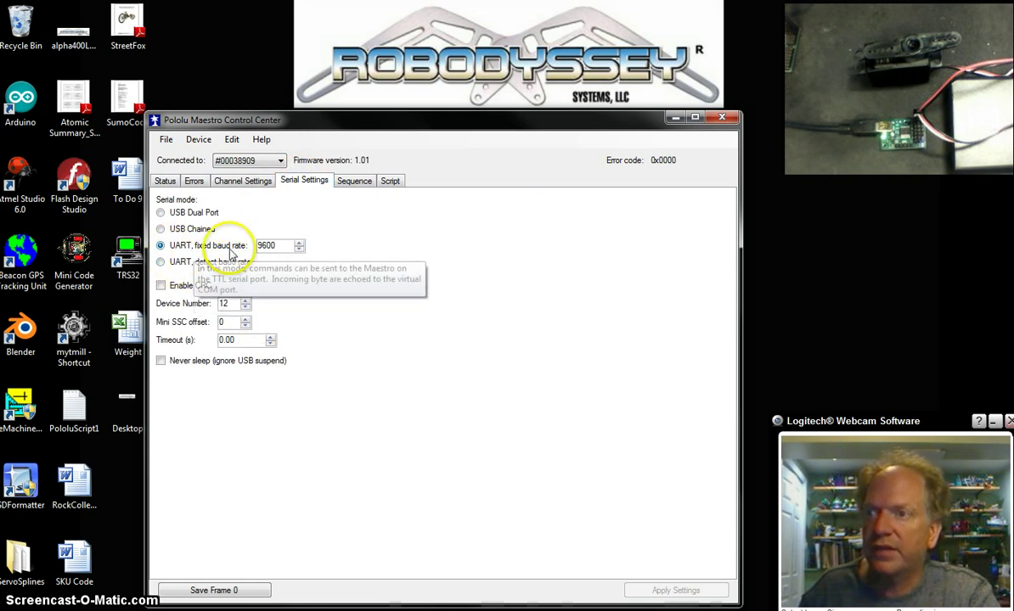
left_click(161, 181)
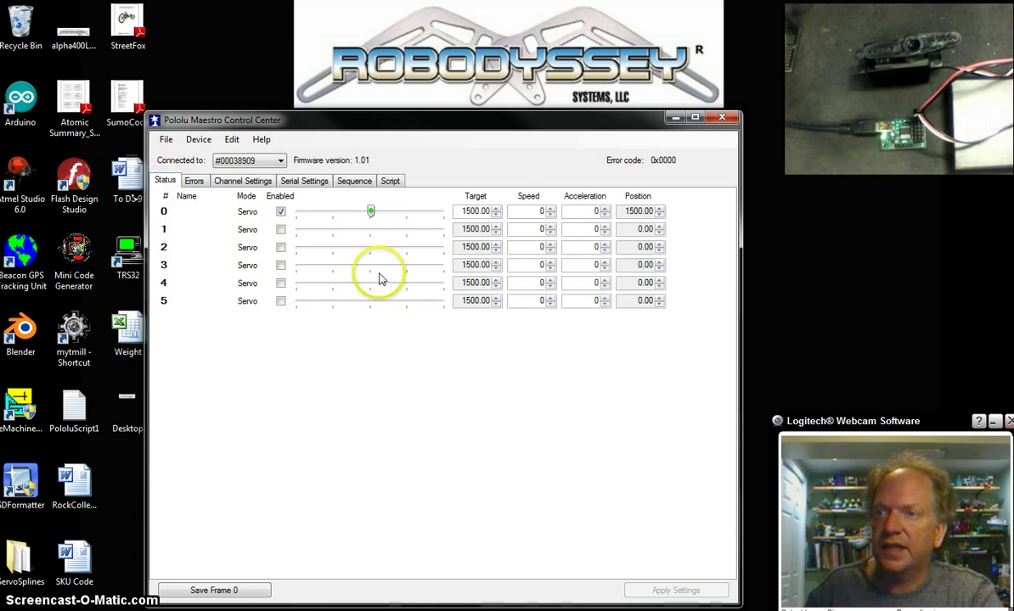
Enable channel 0 and sweep its servo between about 1000 and 2000, leaving it at 1505.75
left_click(281, 213)
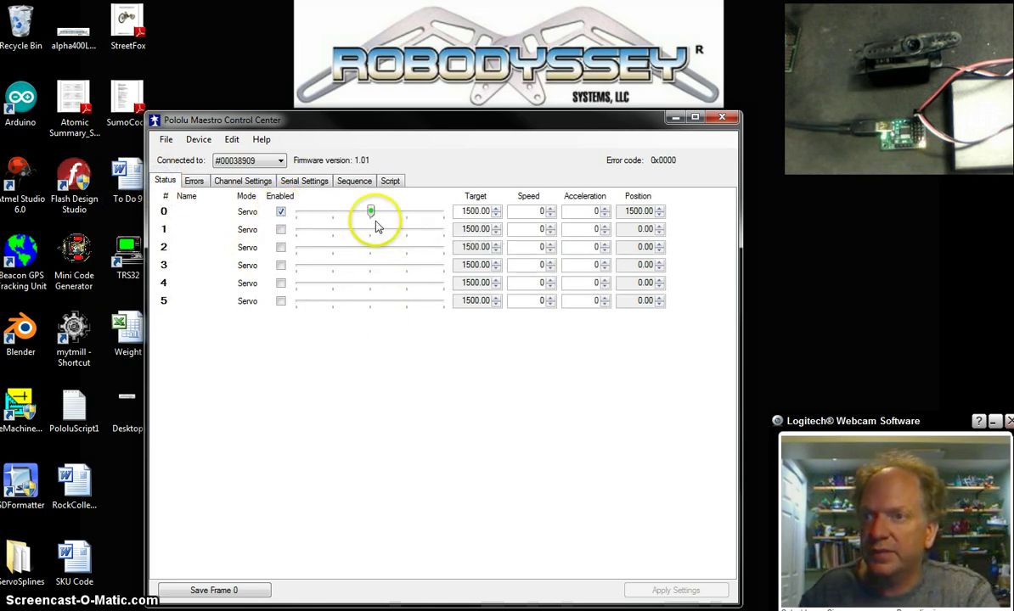
mouse_move(370, 216)
left_mouse_down()
mouse_move(430, 217)
mouse_move(310, 212)
mouse_move(439, 212)
mouse_move(285, 212)
mouse_move(443, 211)
mouse_move(294, 212)
mouse_move(427, 216)
mouse_move(355, 218)
left_mouse_up()
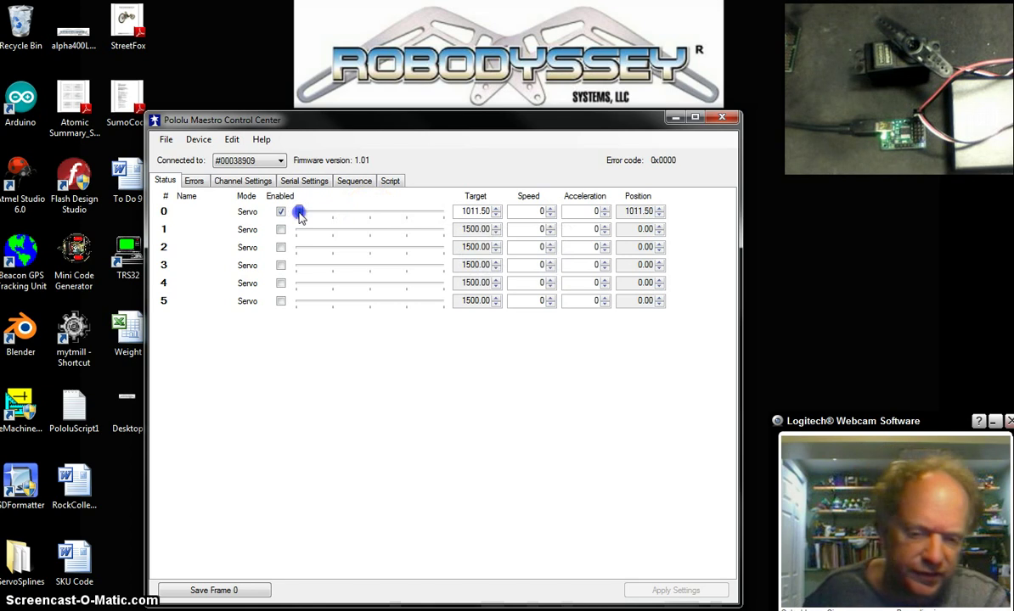
left_click_drag(332, 218, 372, 234)
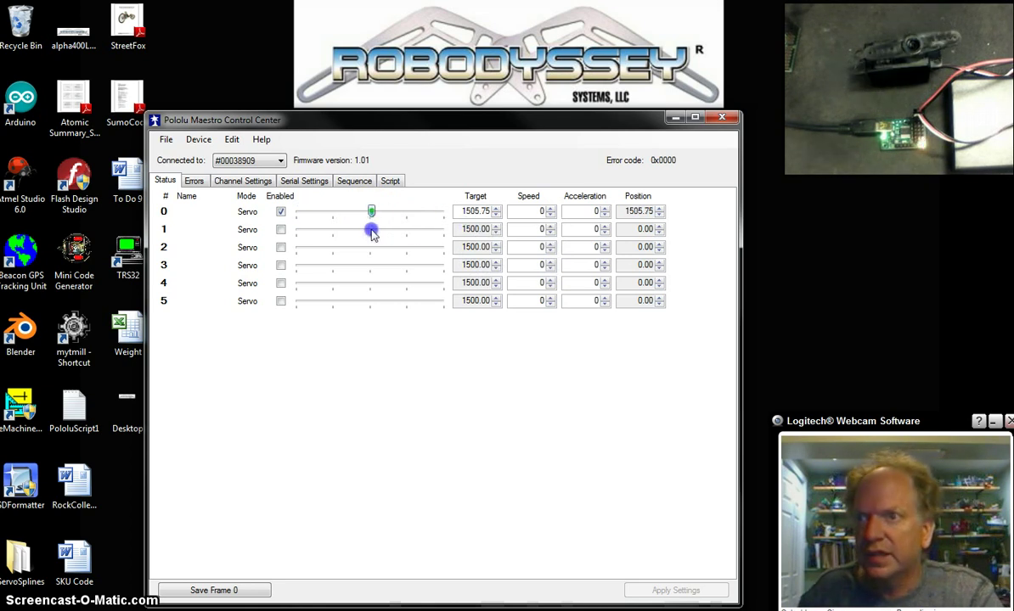
Disable channel 0 and apply a range of 800 minimum to 2304 maximum in Channel Settings
left_click(280, 211)
left_click(241, 181)
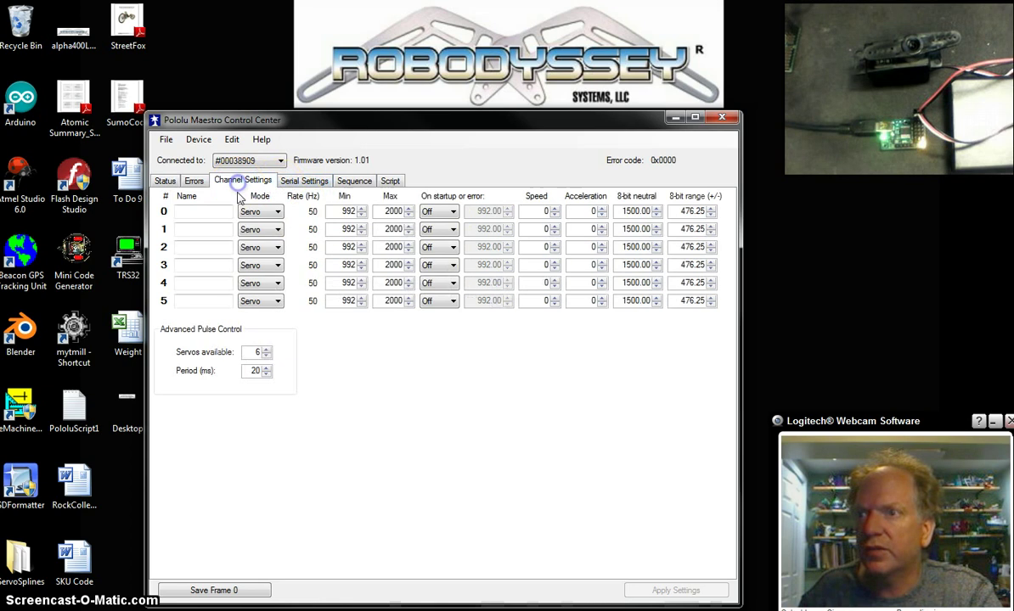
left_click(407, 209)
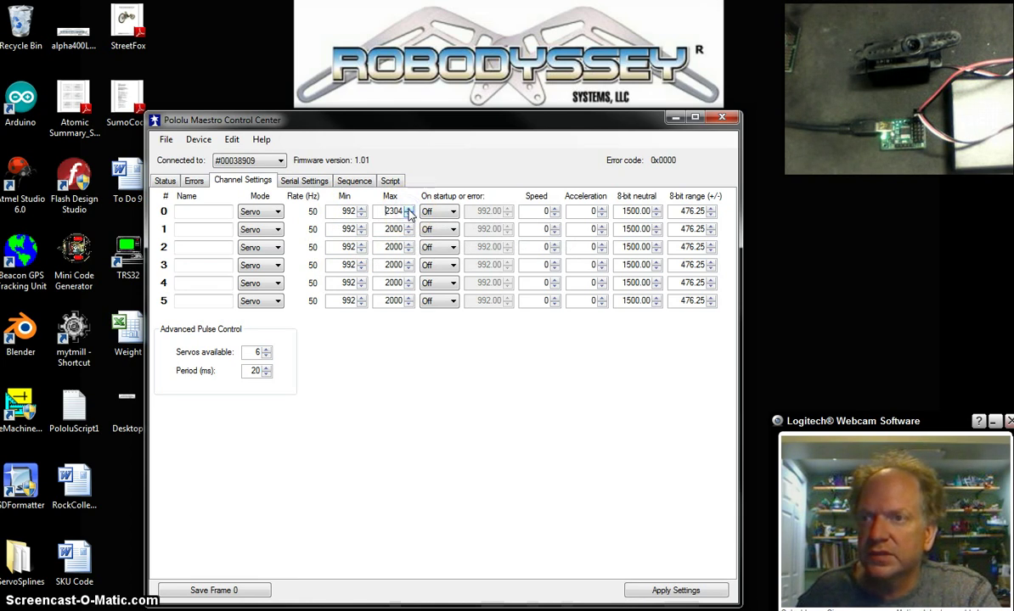
left_click(361, 215)
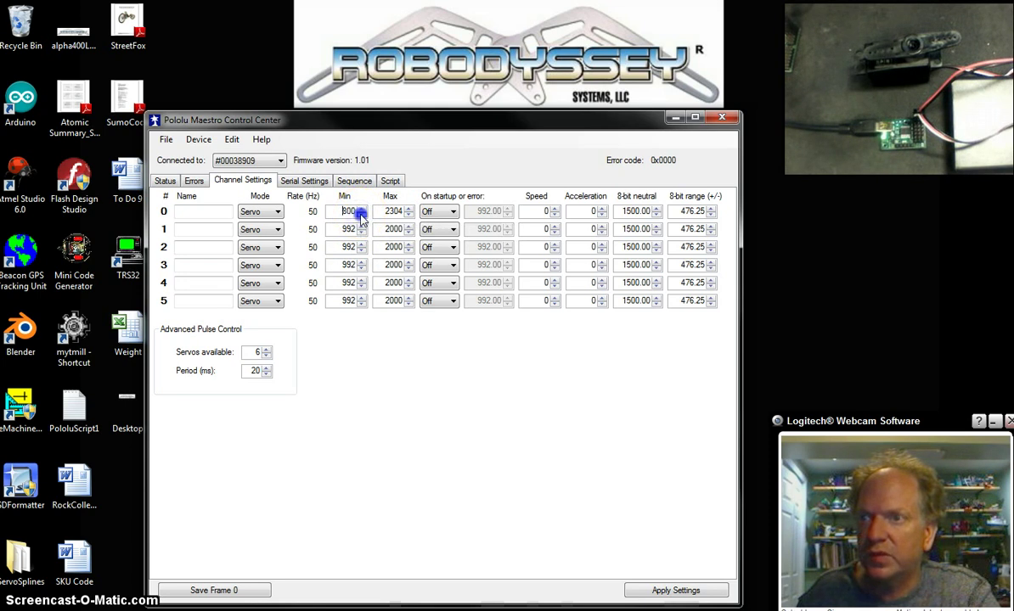
left_click(695, 595)
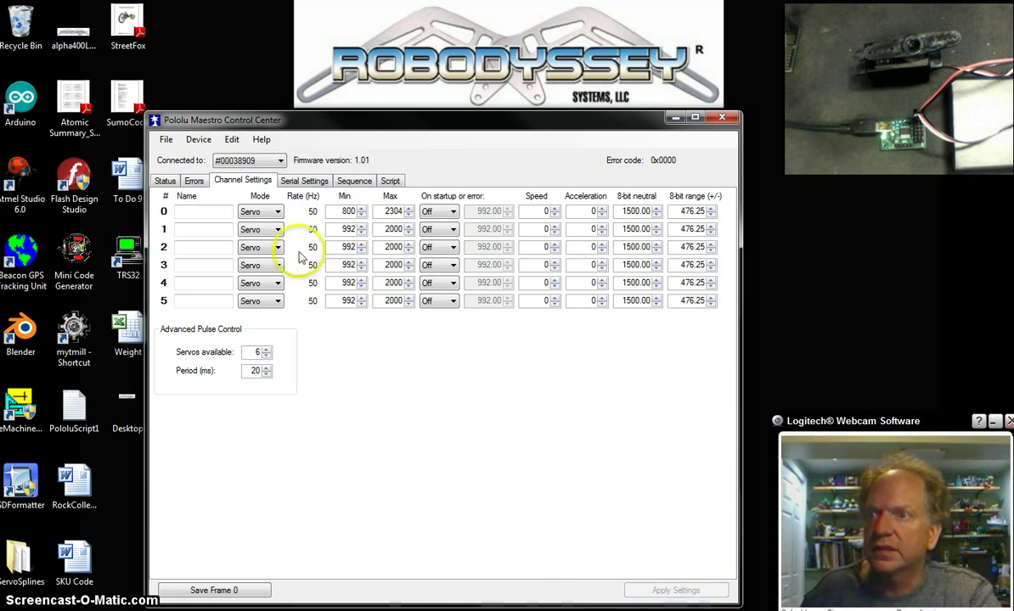
left_click(165, 180)
Re-enable channel 0 and sweep its servo to 2304, then down toward 800, resting at 1566.50
left_click(280, 212)
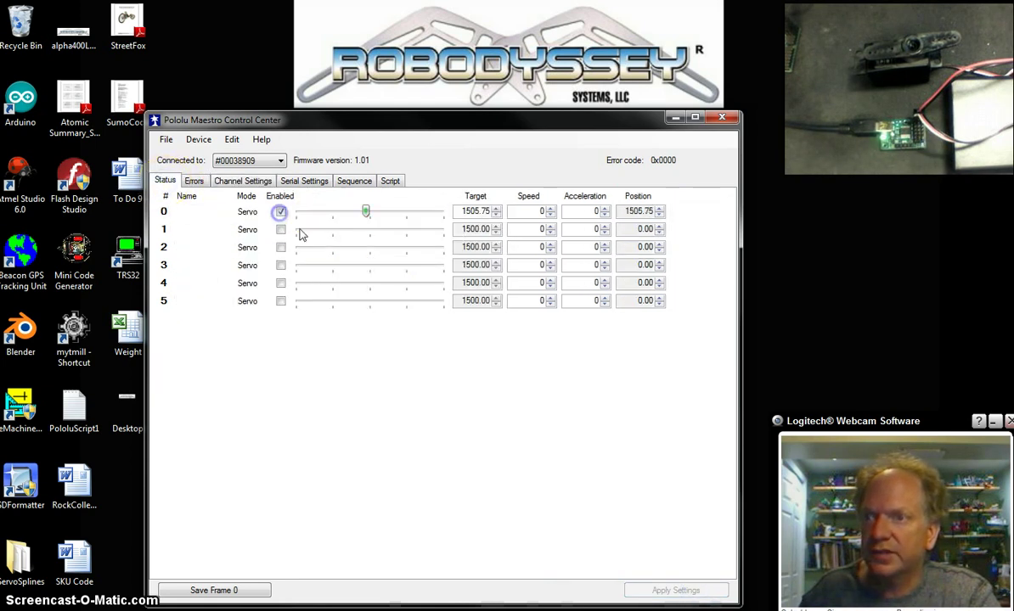
left_click_drag(365, 213, 443, 224)
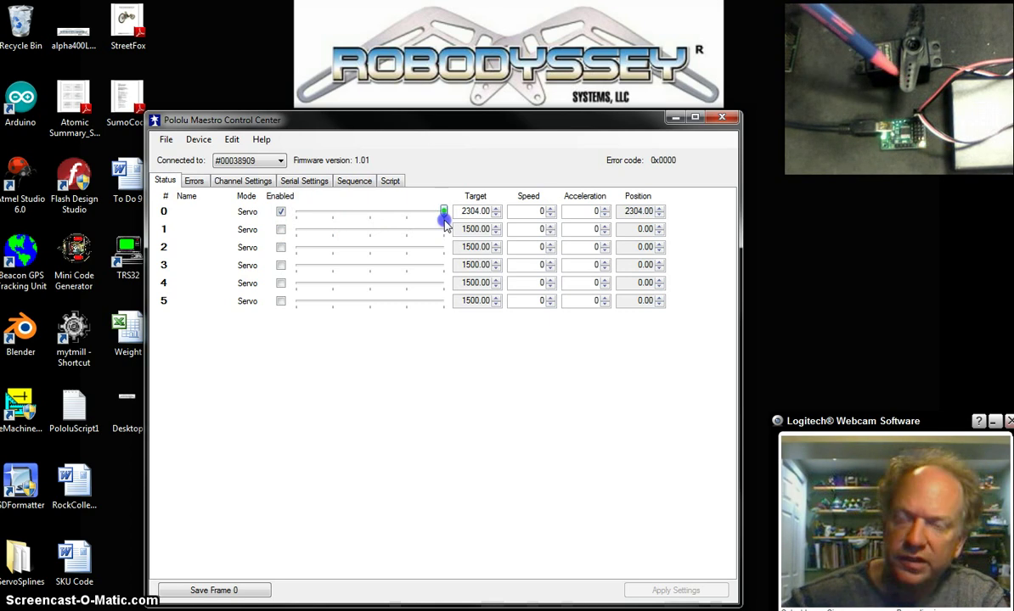
left_click_drag(445, 224, 373, 215)
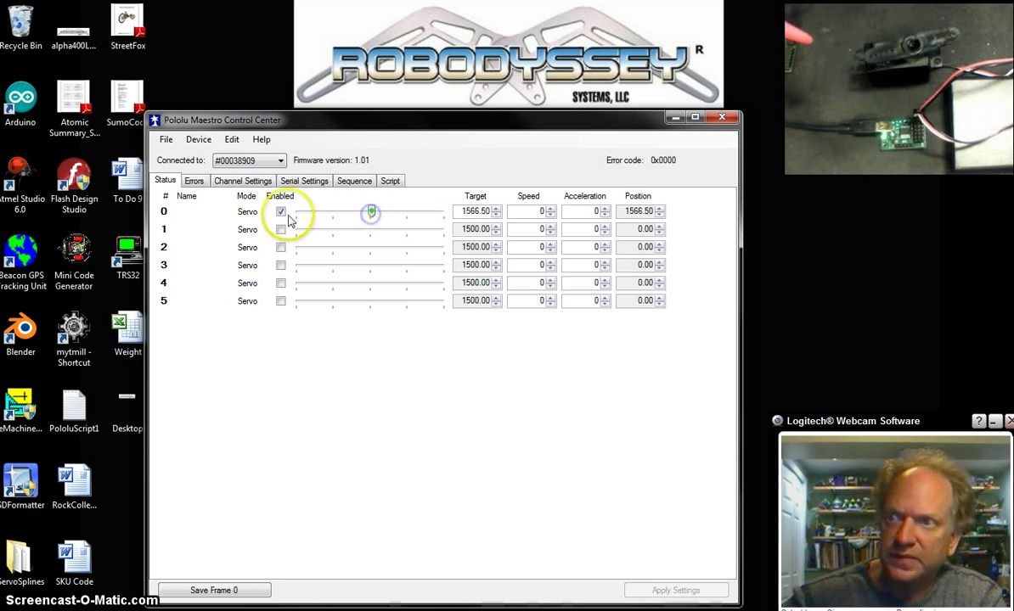
Reset channel 0's range to 992 minimum and 2000 maximum and apply it
left_click(250, 181)
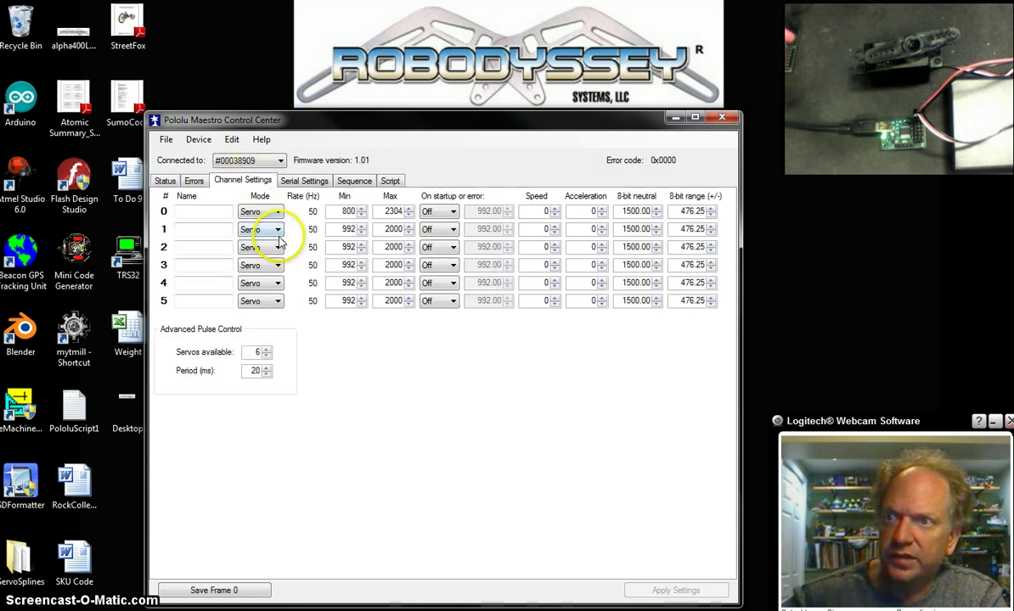
left_click(409, 215)
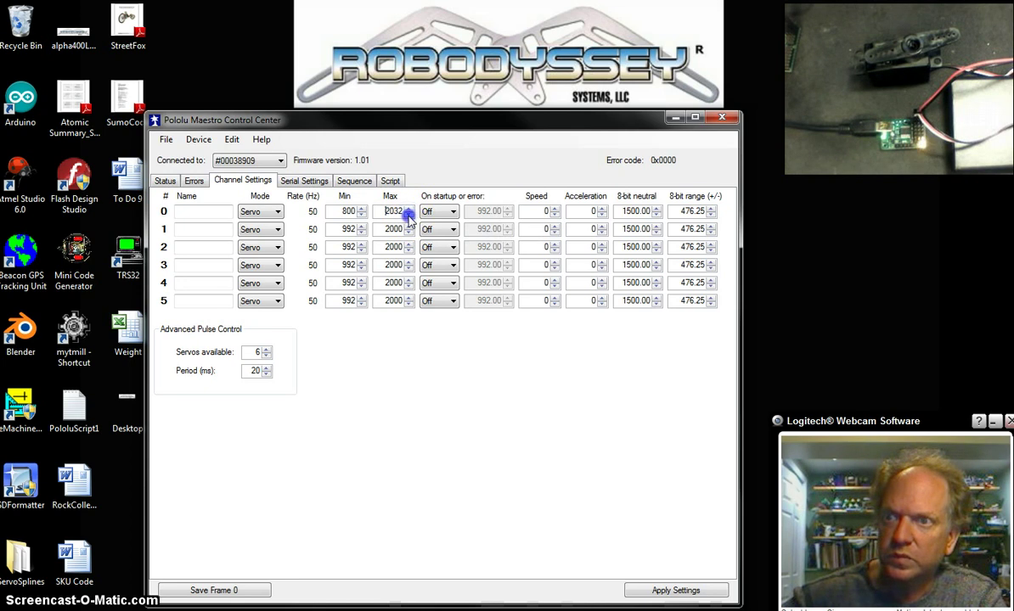
left_click(360, 208)
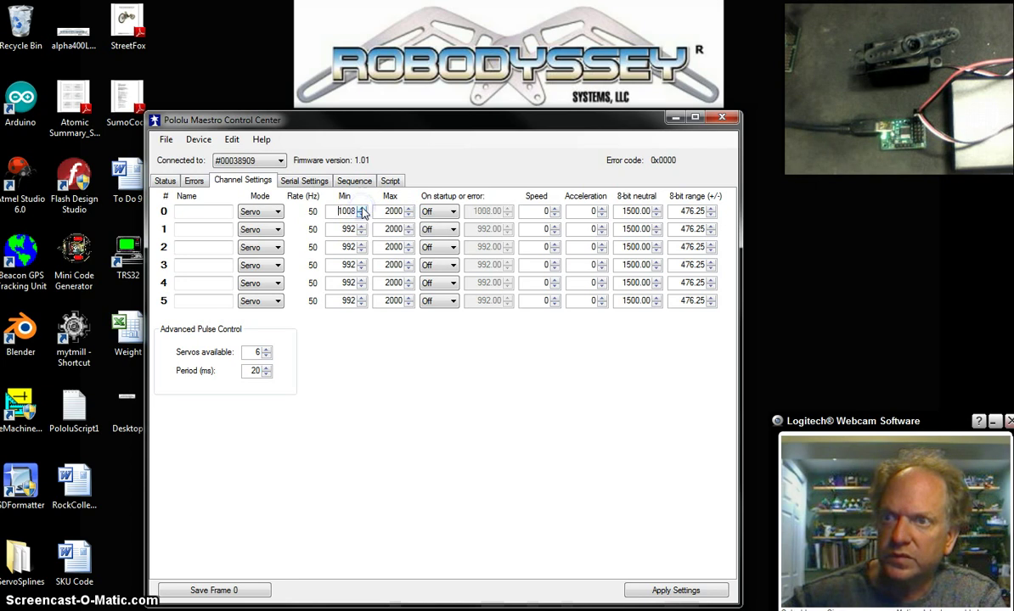
left_click(679, 590)
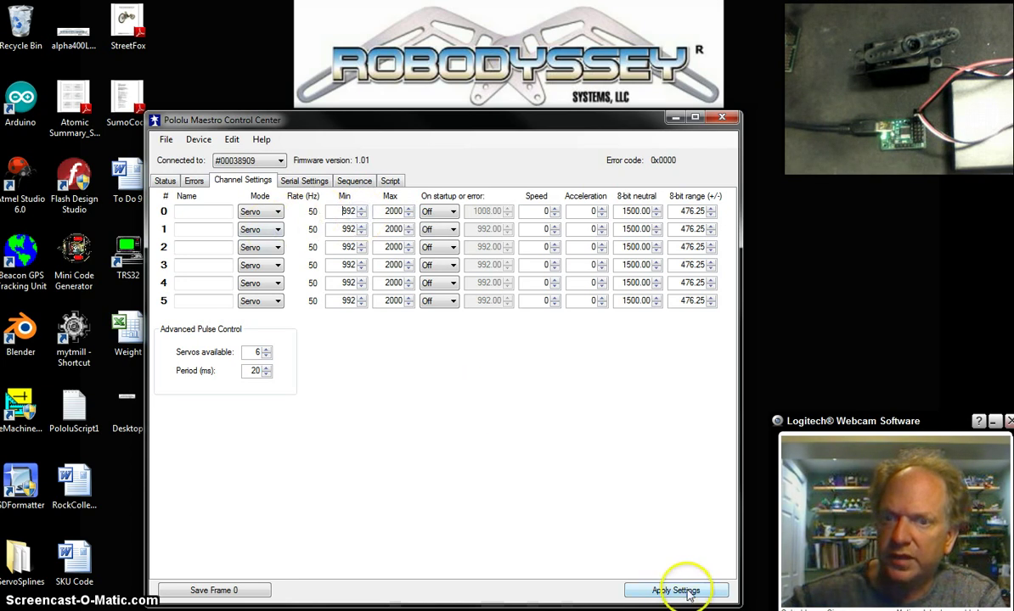
On the Status tab, enable channel 0 and drive its servo to the 2000 maximum
left_click(165, 181)
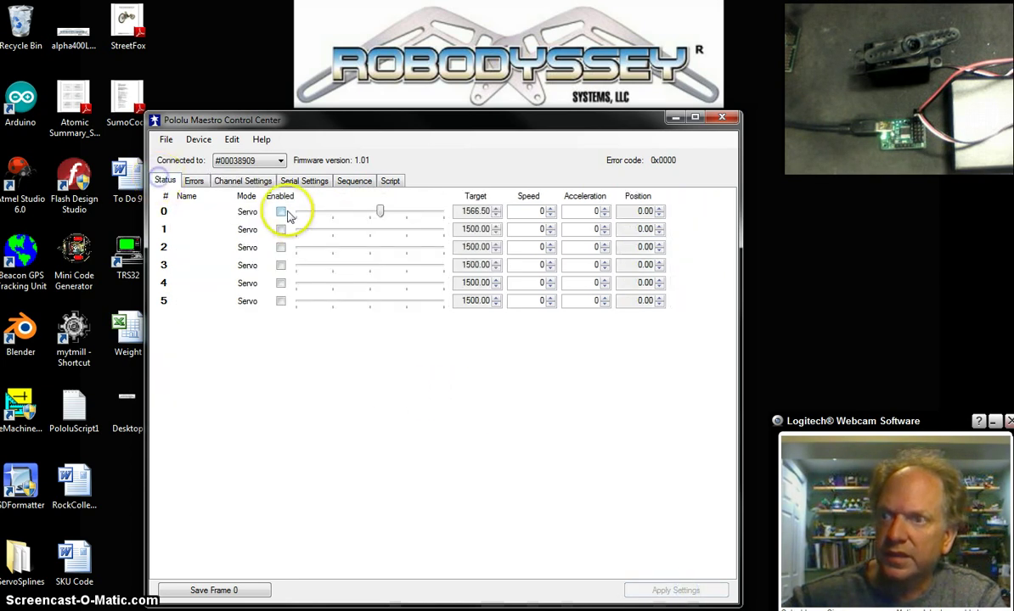
left_click(281, 212)
left_click_drag(357, 213, 502, 245)
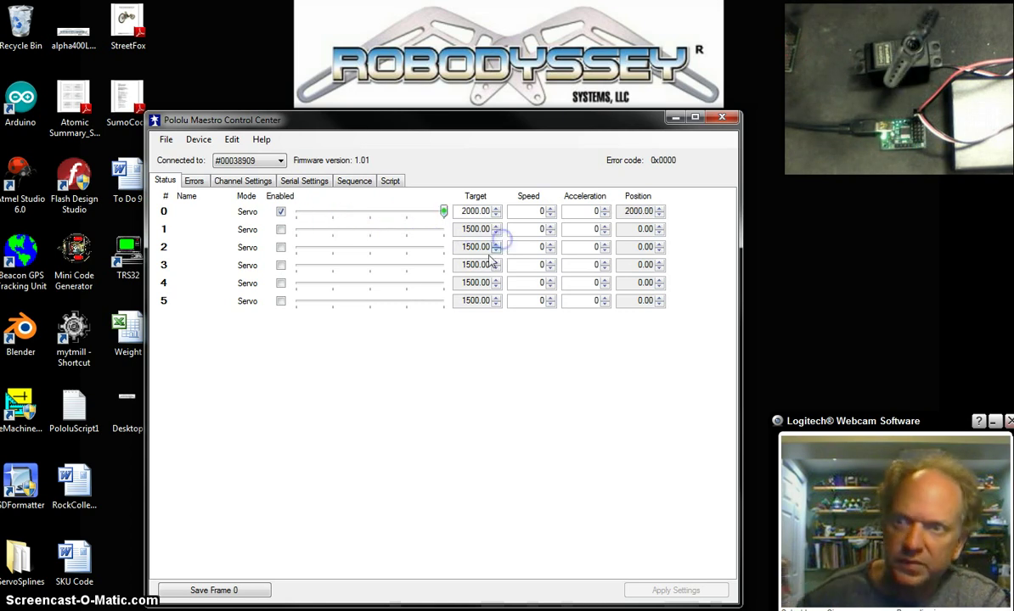
Disable channel 0 and widen its range to 816 minimum and 2320 maximum
left_click(280, 212)
left_click(242, 181)
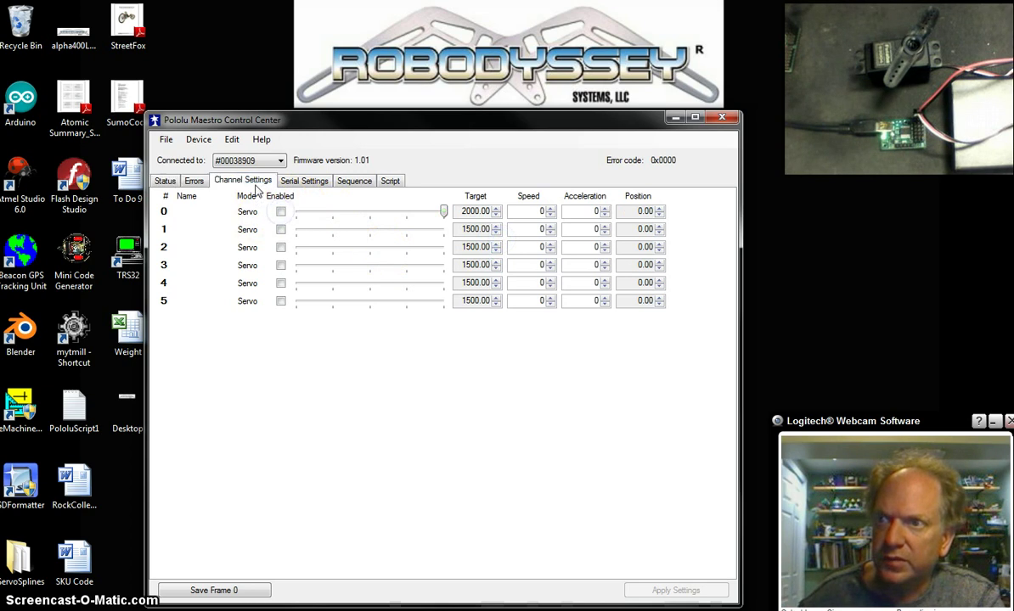
left_click(408, 209)
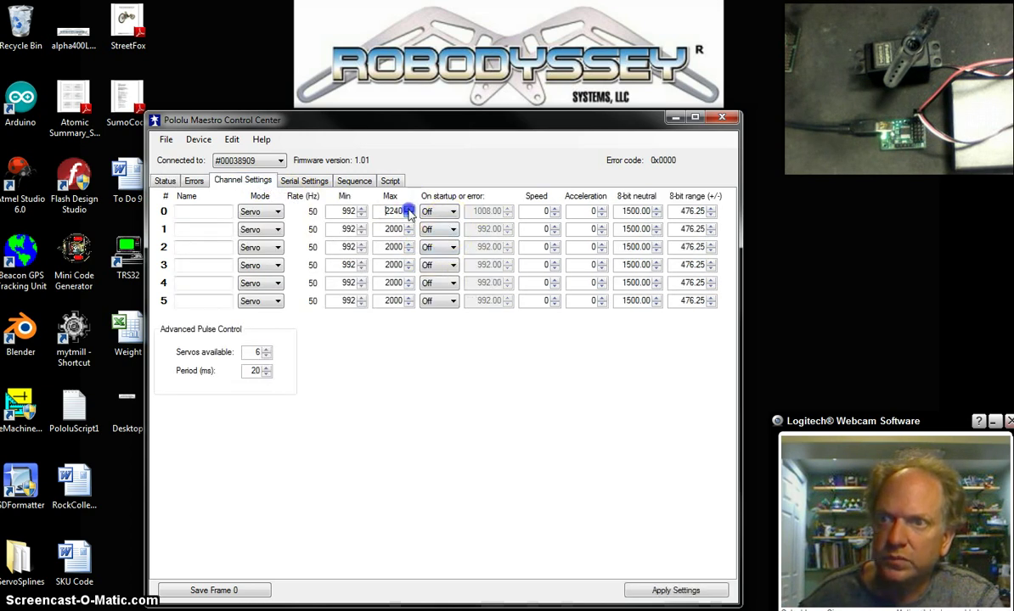
left_click(361, 215)
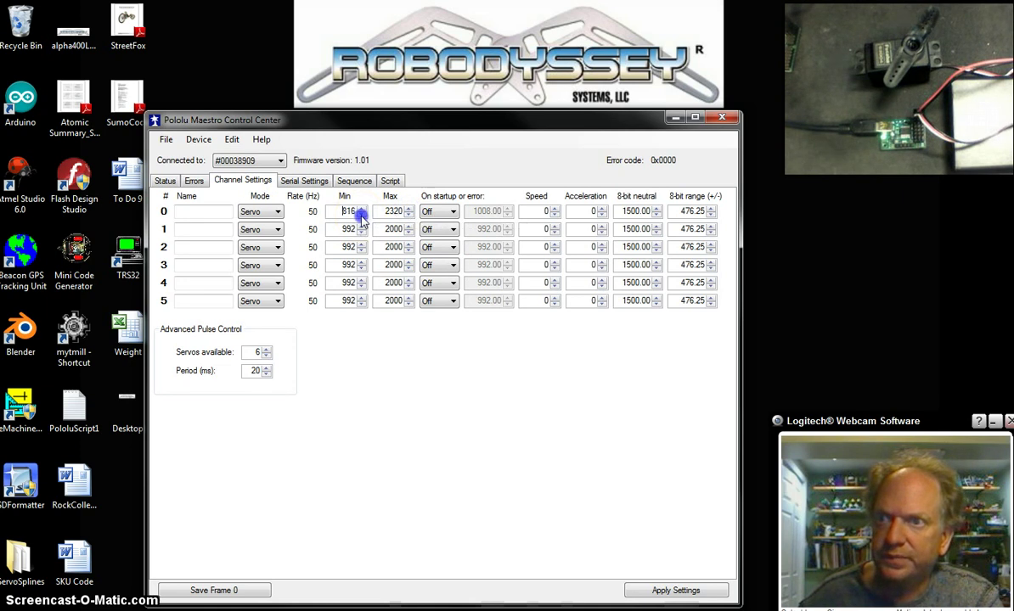
left_click(165, 182)
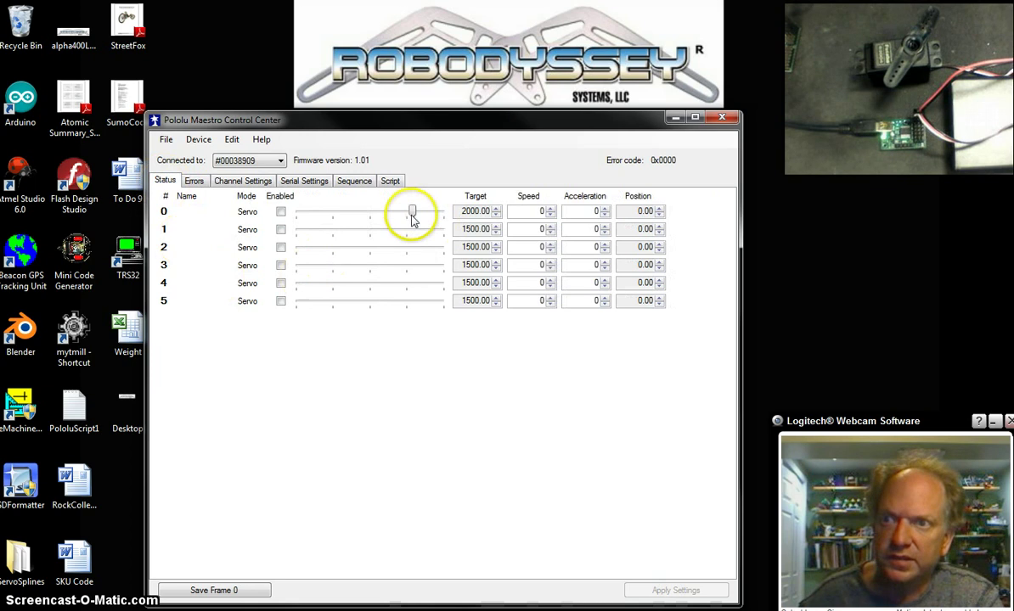
Re-enable channel 0 and slide its servo through the widened range, settling at 1560.50
left_click(281, 212)
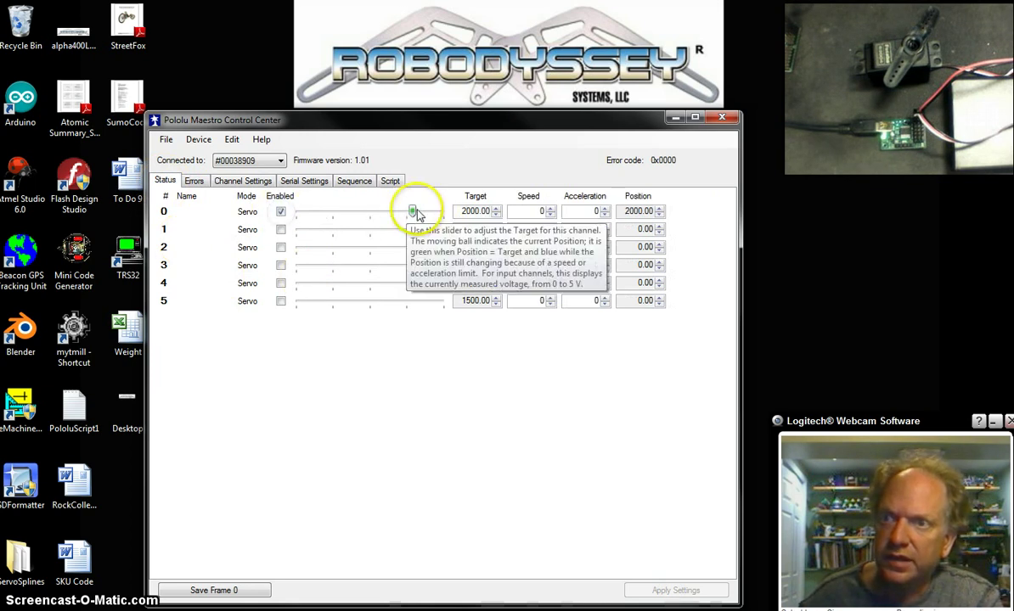
left_click_drag(412, 212, 371, 227)
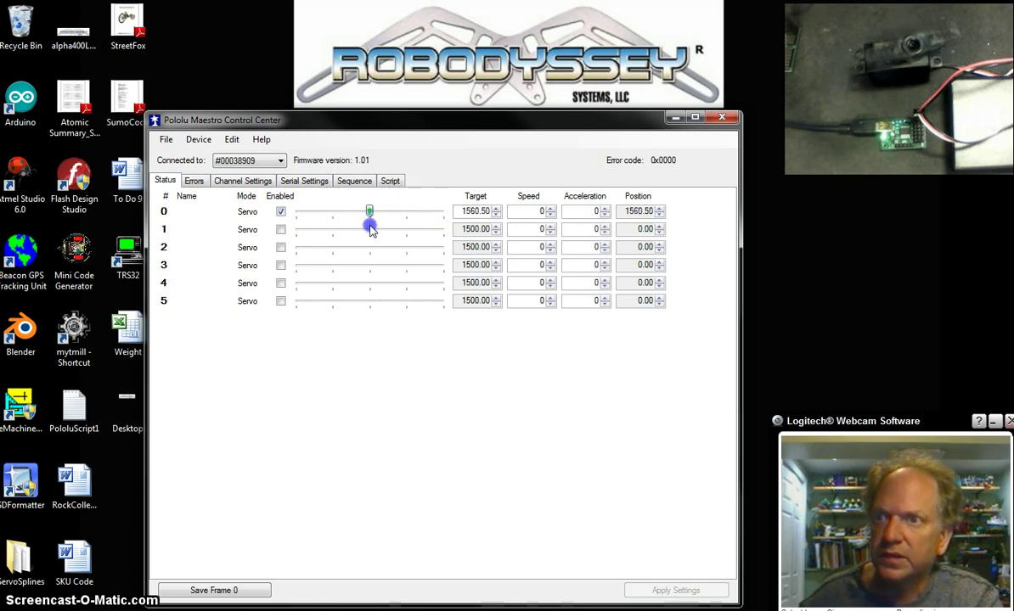